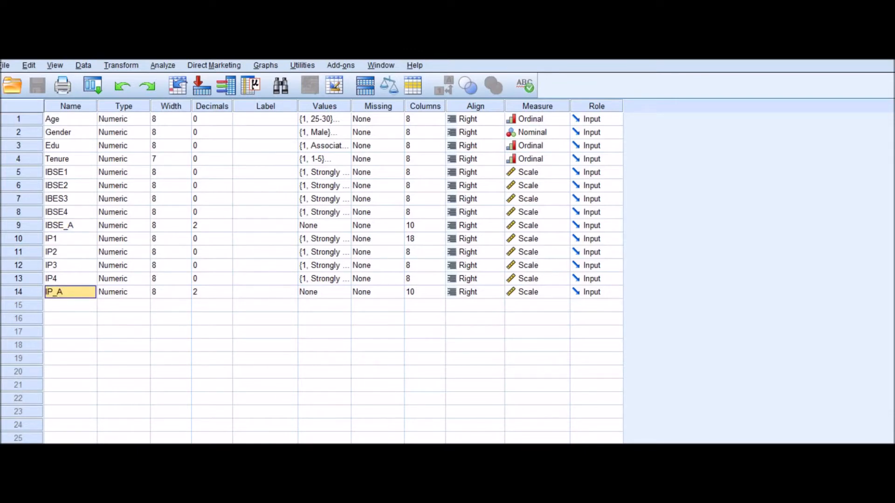
- Switch from the variable definitions to the data and look through the case rows down to the last one
key(ctrl+t)
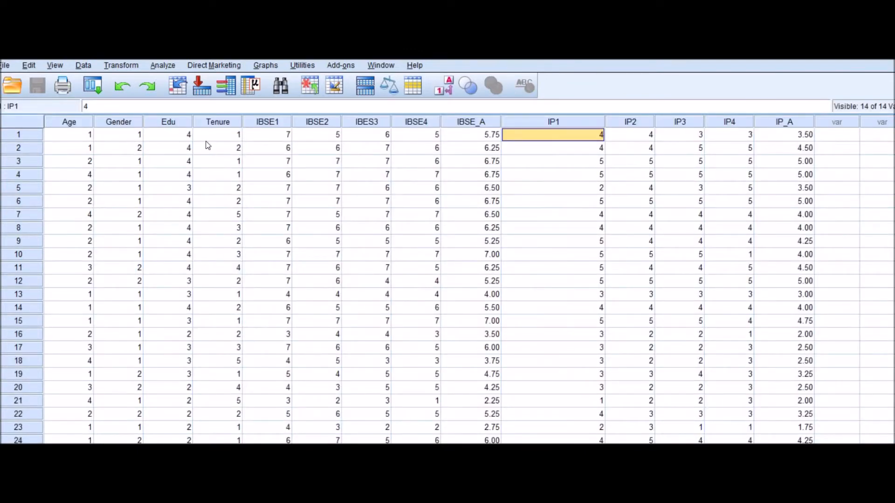
scroll(447, 285, down, 20)
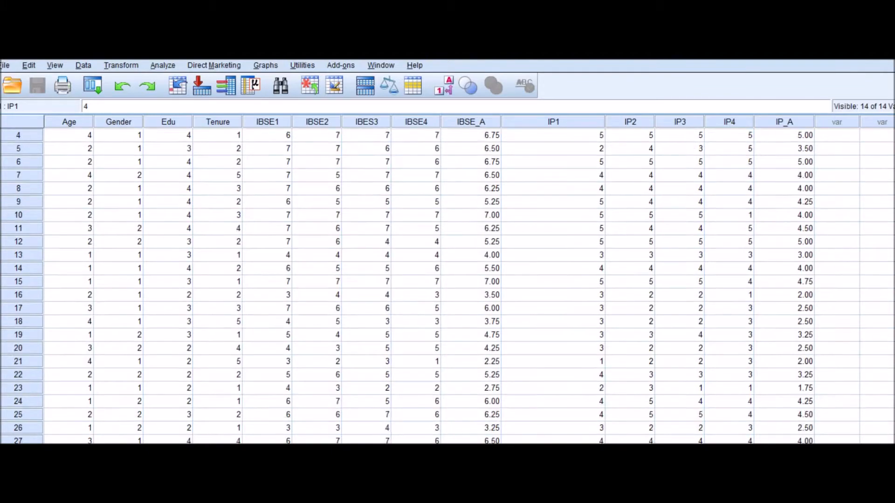
scroll(270, 304, down, 7)
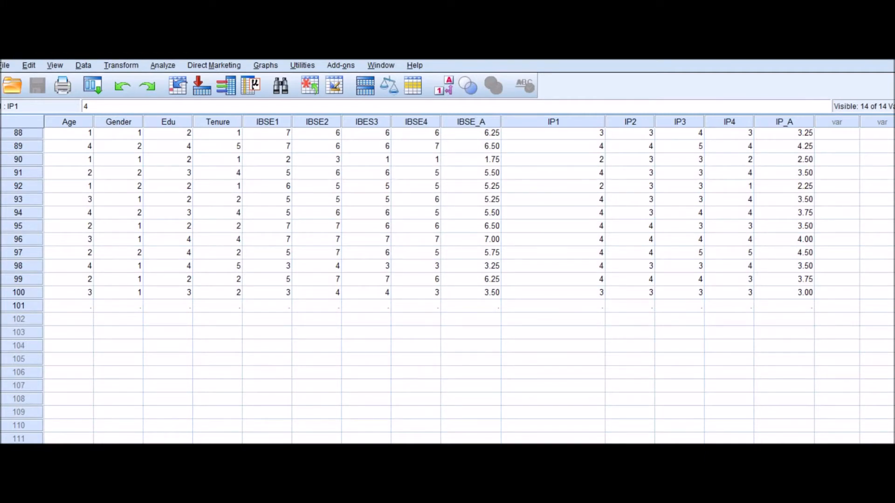
scroll(447, 285, up, 20)
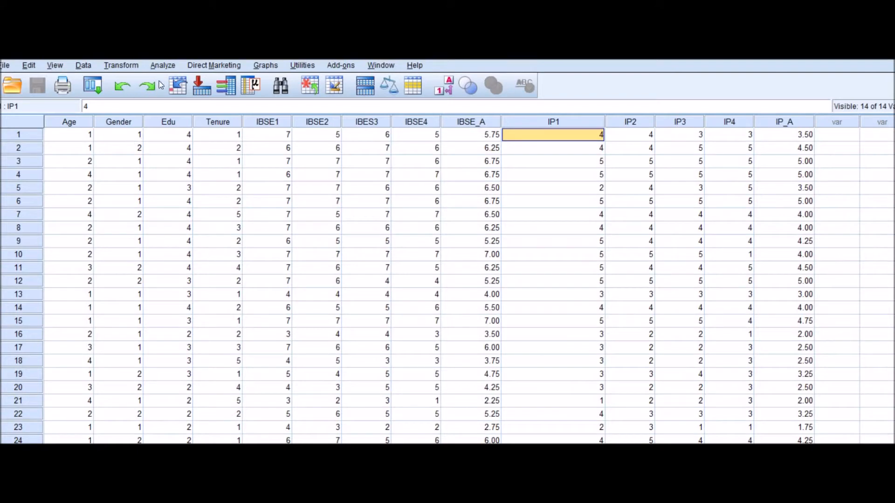
- Set up a bivariate correlation with Age, Gender, Edu, Tenure, IBSE_A and IP_A as the variables
click(164, 65)
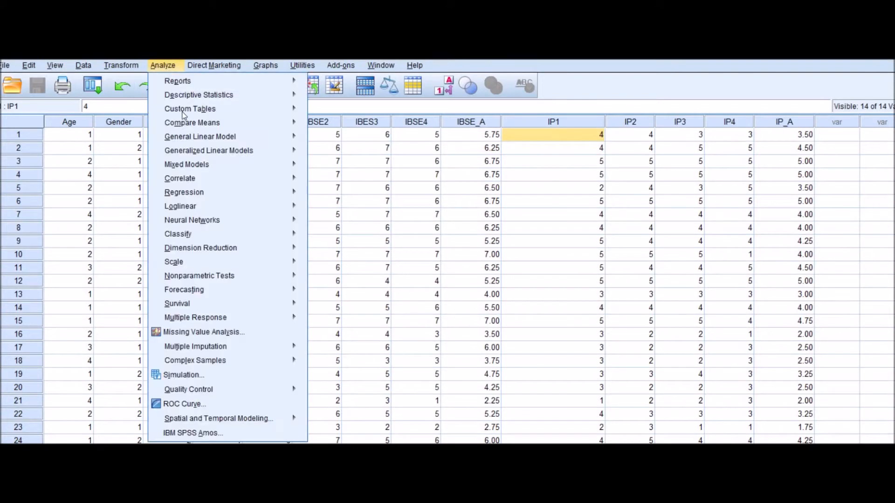
mouse_move(200, 180)
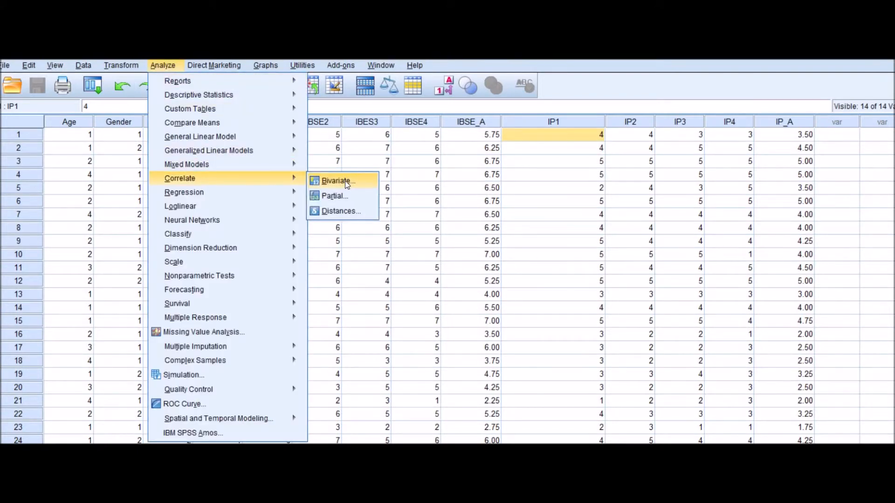
click(336, 181)
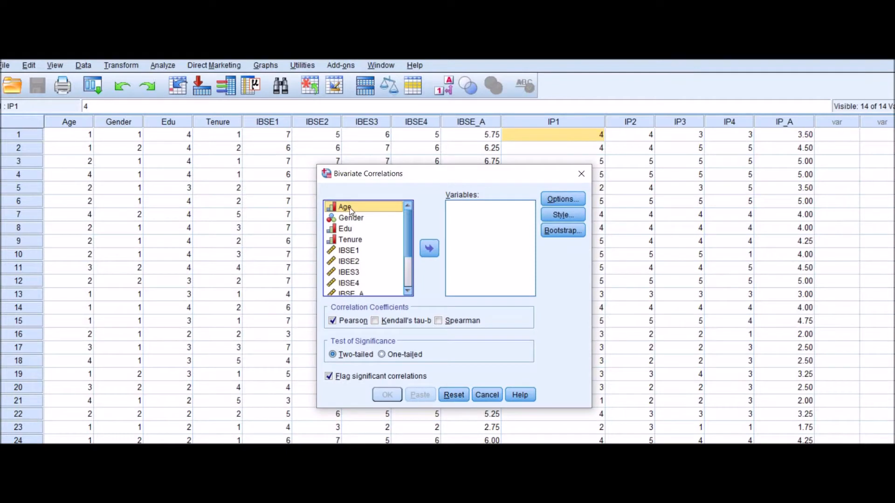
drag(350, 211, 350, 240)
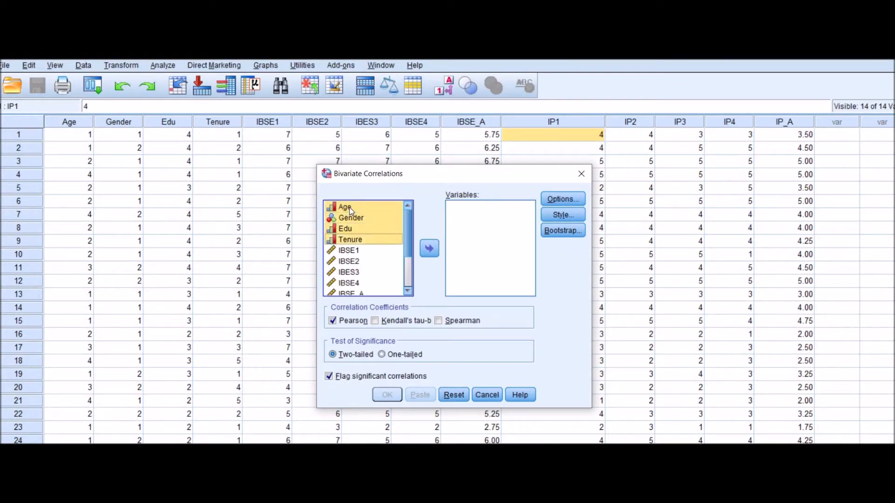
click(429, 249)
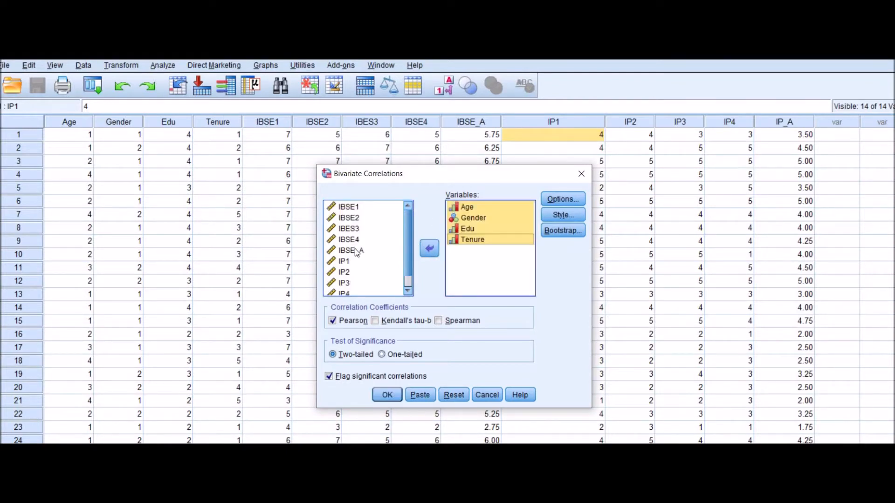
click(357, 252)
click(429, 251)
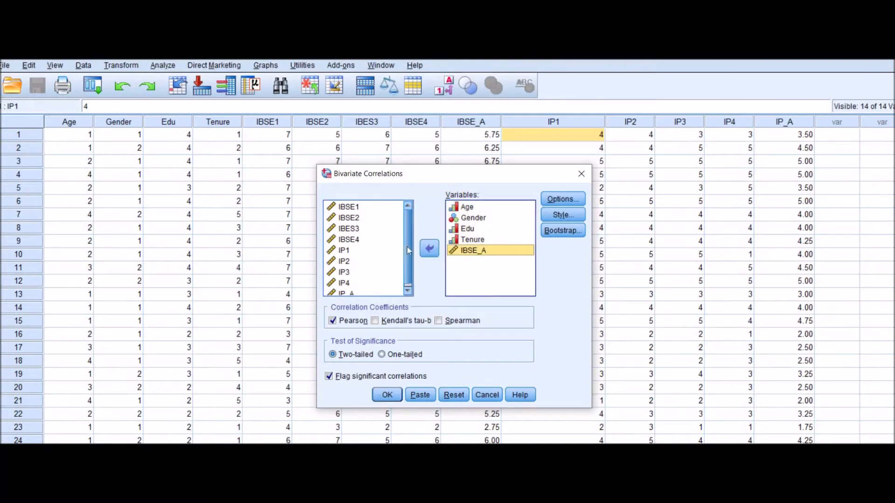
click(353, 289)
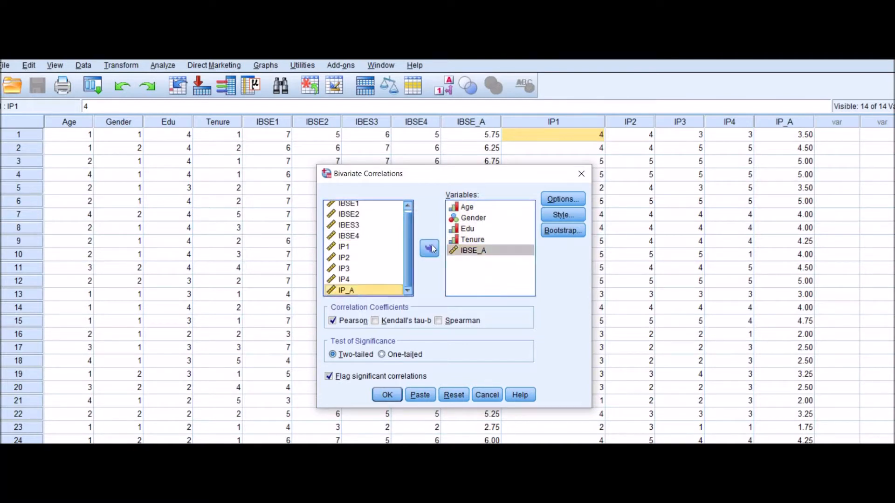
click(429, 248)
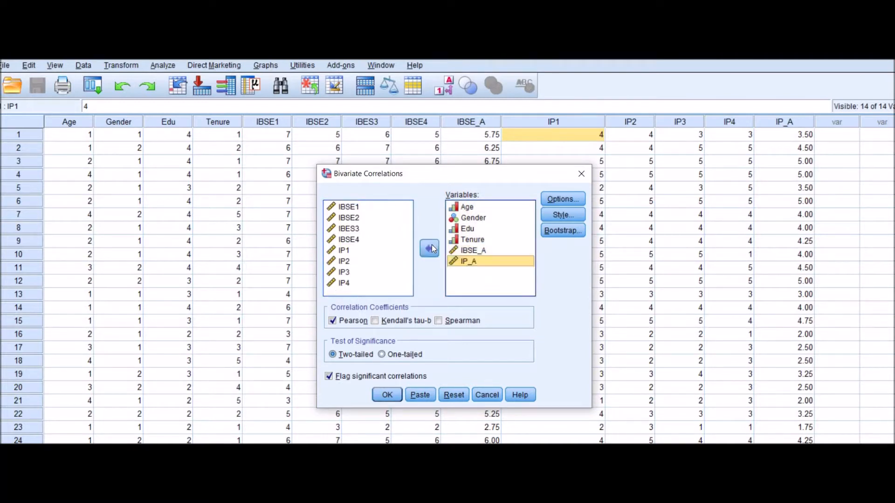
- Run the correlation with Pearson coefficients, a two-tailed test and significant correlations flagged
click(332, 323)
click(331, 322)
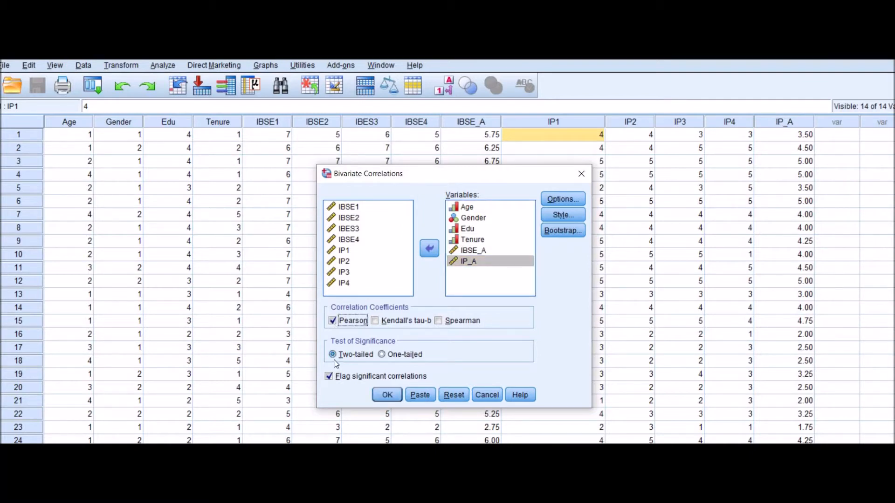
click(334, 378)
click(333, 377)
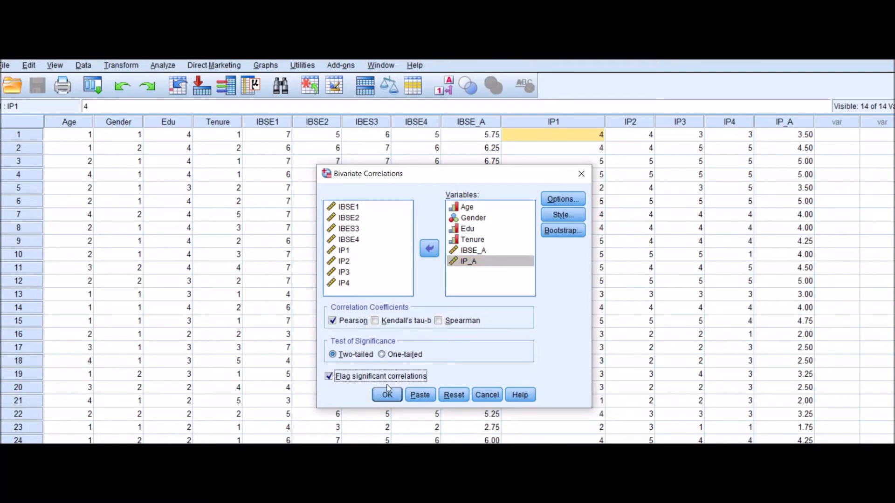
click(387, 395)
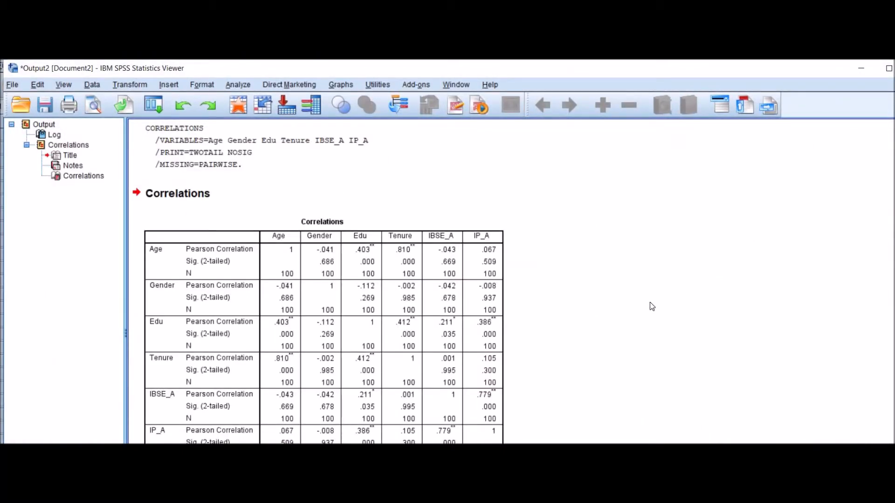
- Examine the Correlations table for the relationships of the control variables and IBSE_A with IP_A
click(461, 347)
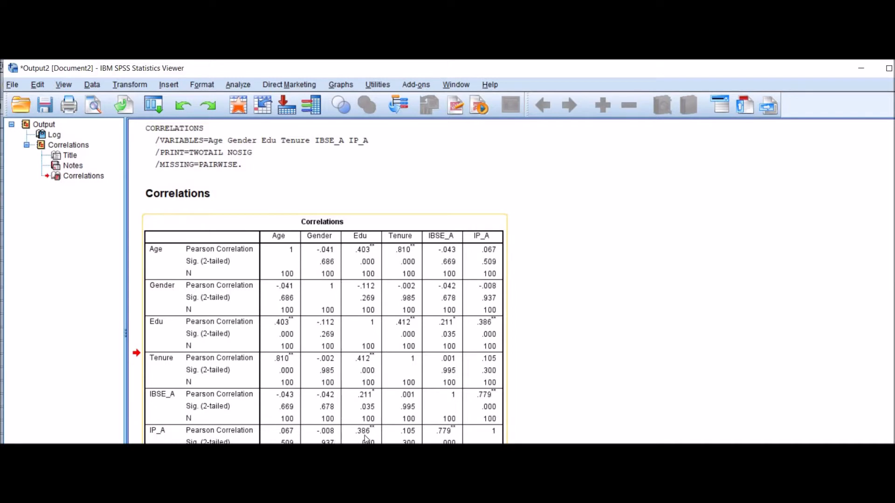
click(639, 394)
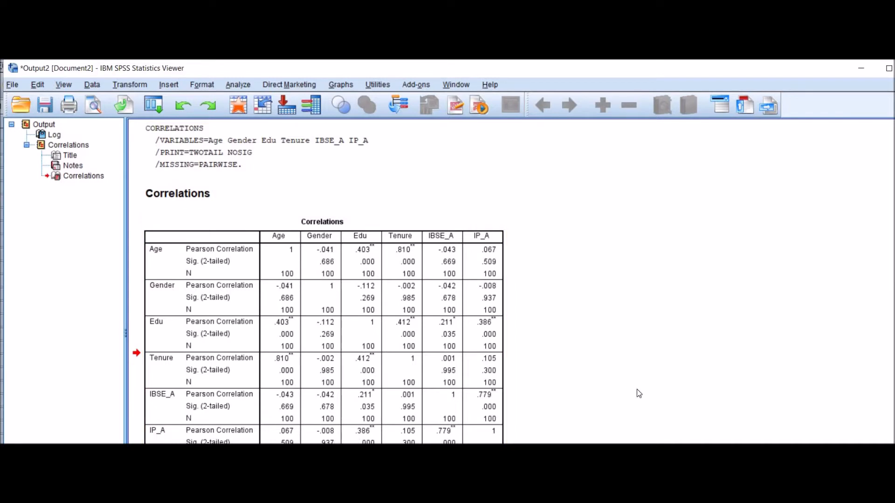
click(156, 438)
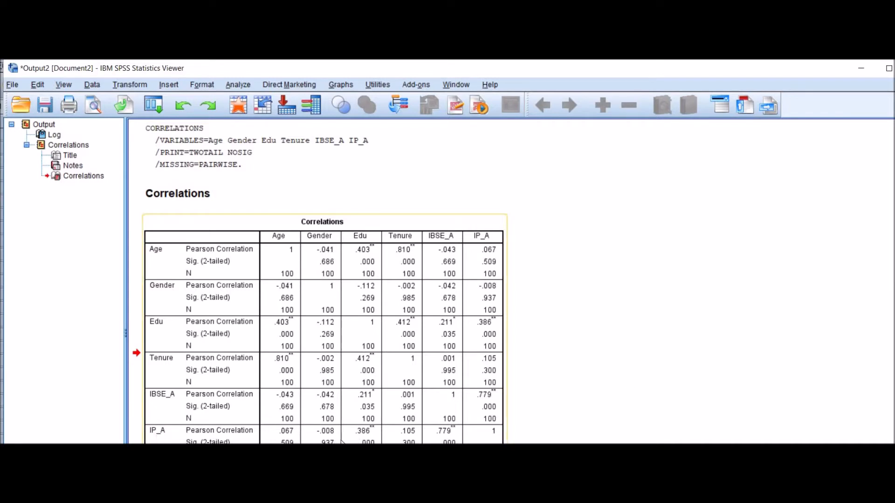
click(639, 394)
click(157, 438)
click(639, 393)
click(638, 393)
- Set up a linear regression with IP_A as dependent and Age, Gender, Edu and Tenure as the first block of independents
click(238, 84)
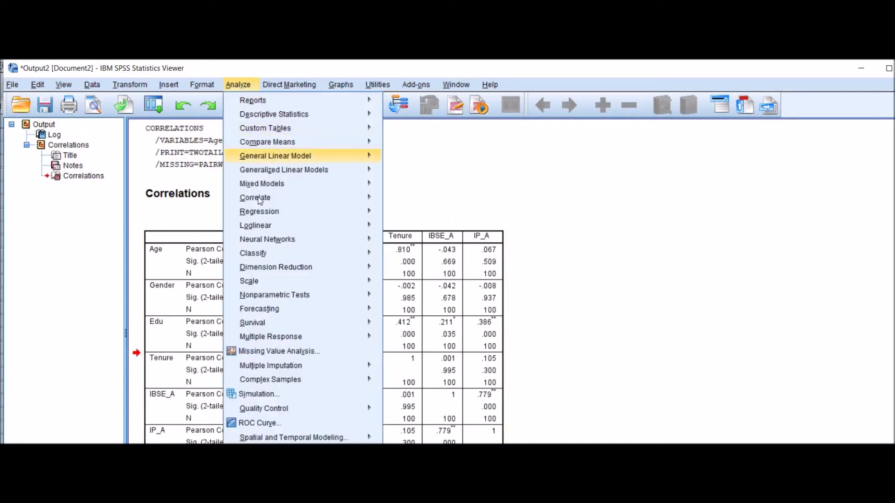
mouse_move(261, 217)
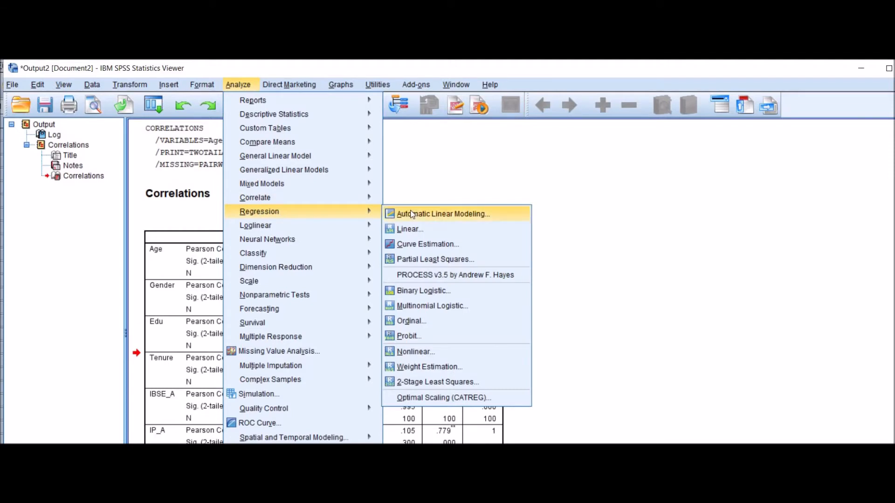
click(411, 229)
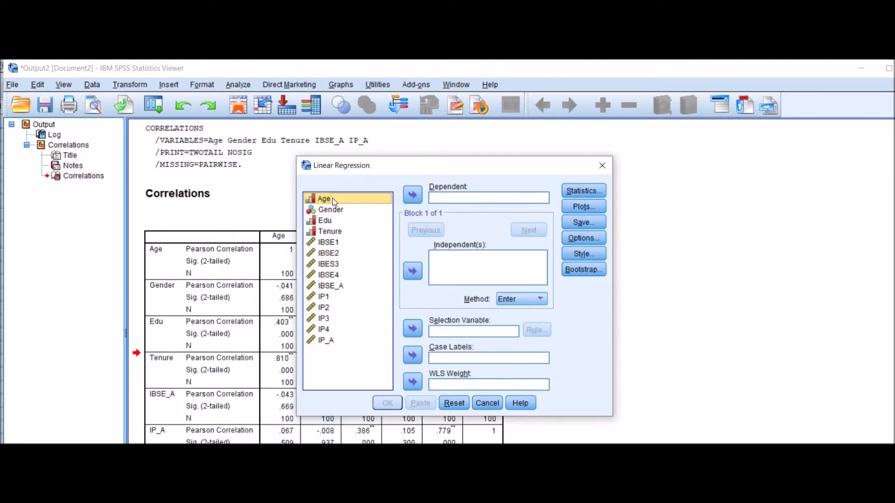
key(shift+Down)
key(shift+Down)
key(shift+Down)
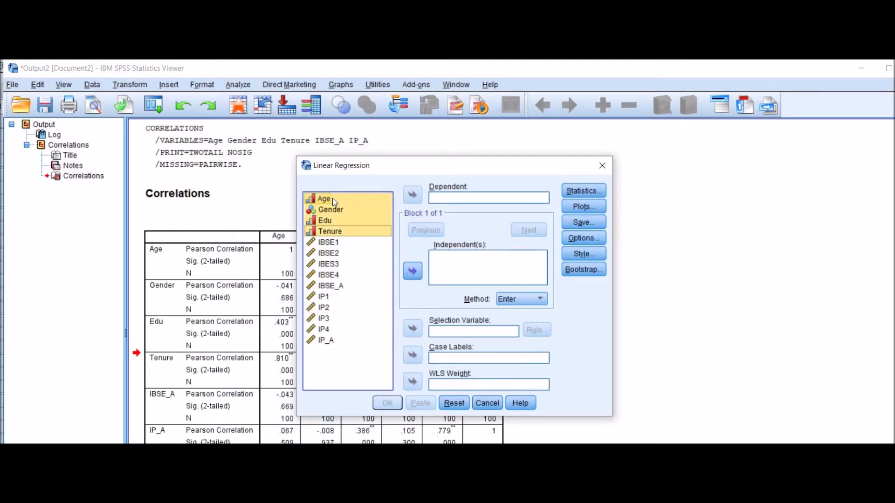
click(412, 270)
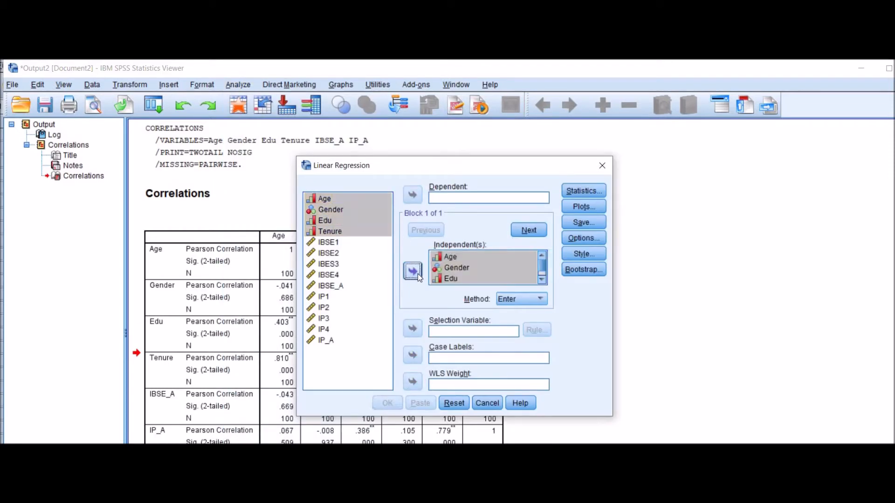
click(326, 340)
click(413, 200)
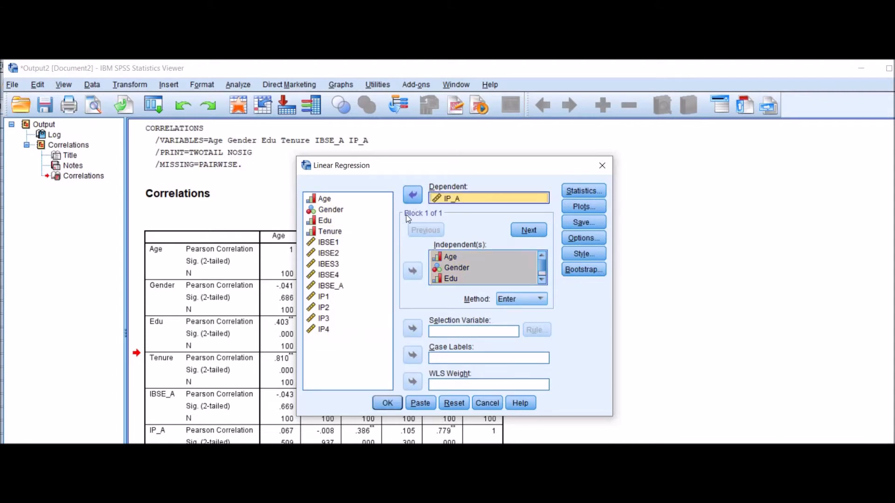
- Add a second block to the regression with IBSE_A as its independent variable
click(331, 286)
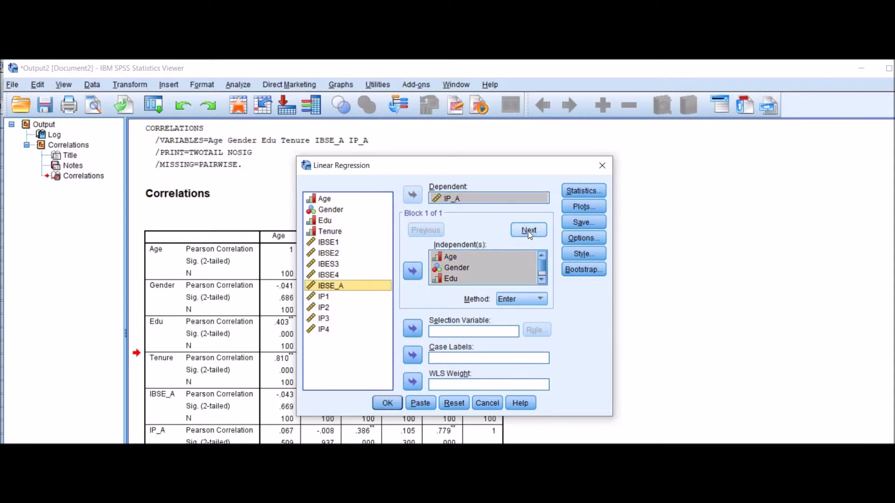
click(529, 230)
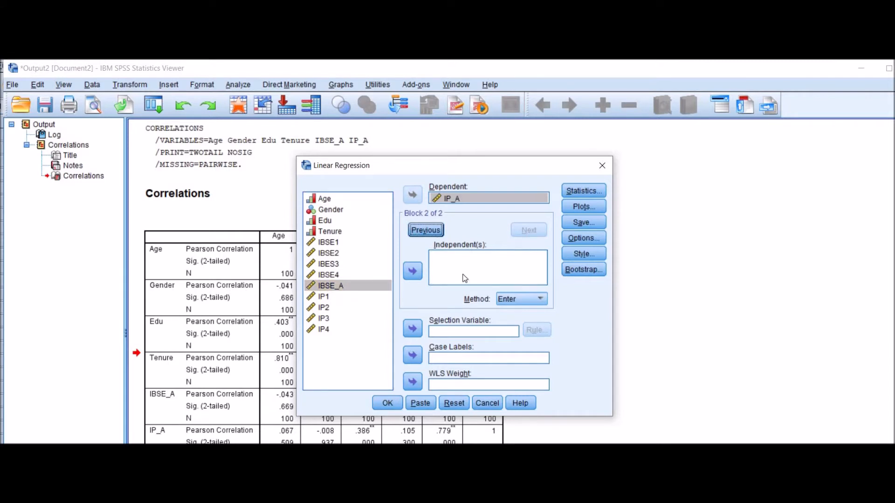
click(345, 286)
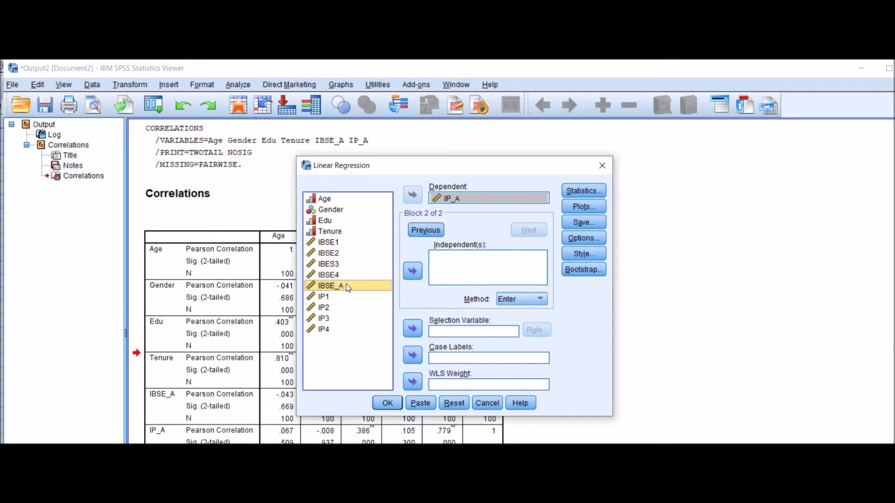
click(413, 272)
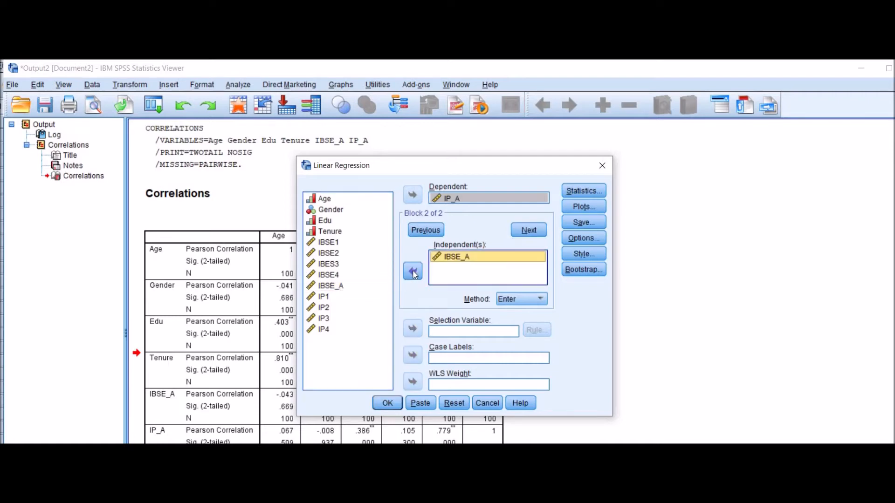
- Include the R squared change statistic and run the hierarchical regression
click(582, 191)
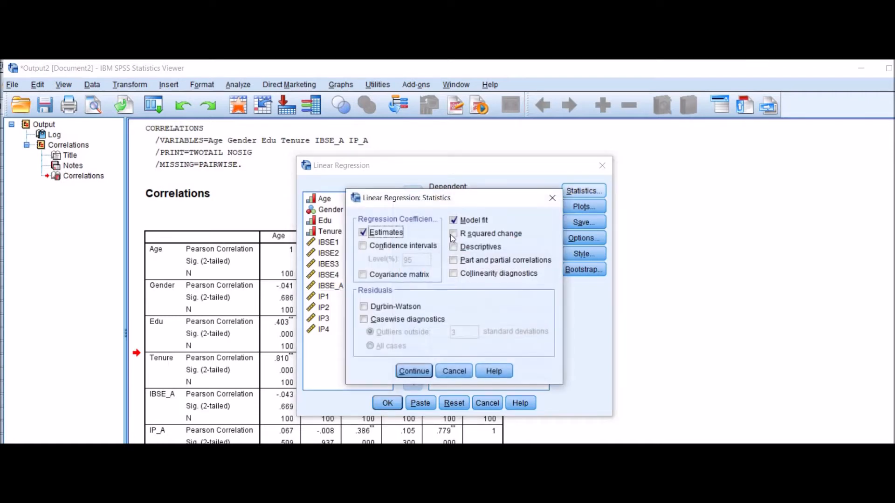
click(457, 239)
click(409, 372)
click(387, 403)
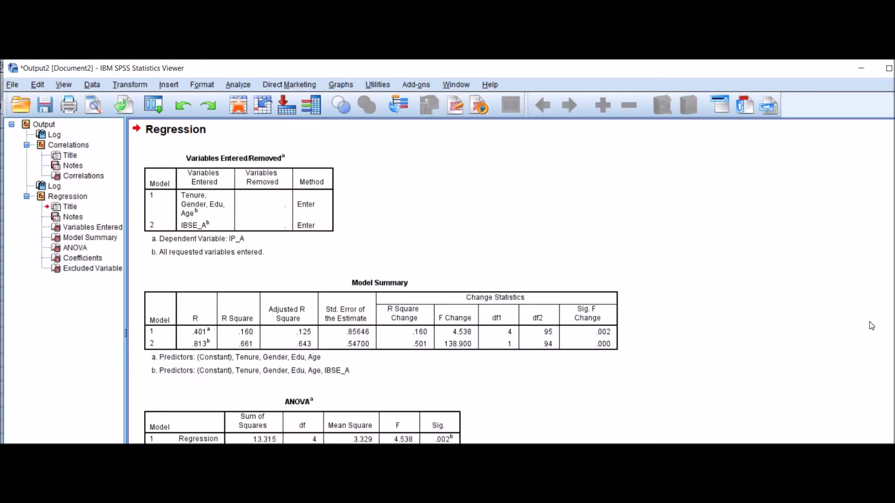
- Examine the Model Summary and ANOVA tables of the regression output for both models
scroll(704, 414, down, 5)
click(255, 219)
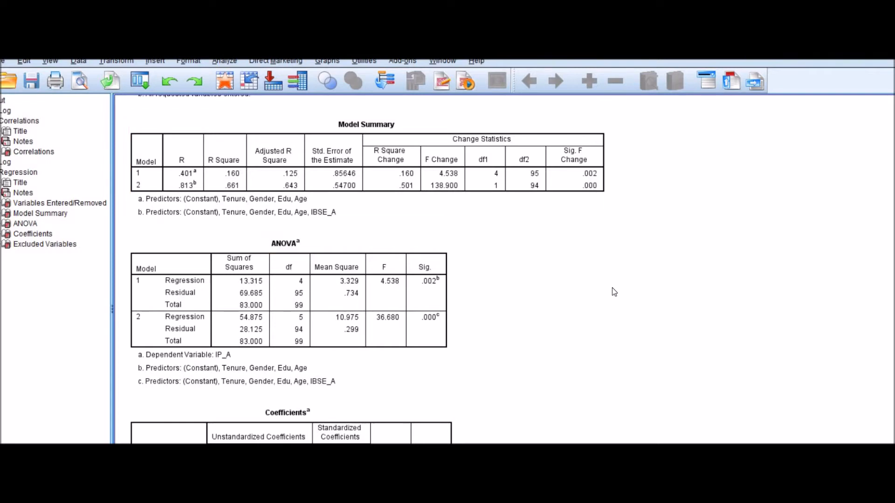
scroll(368, 269, down, 4)
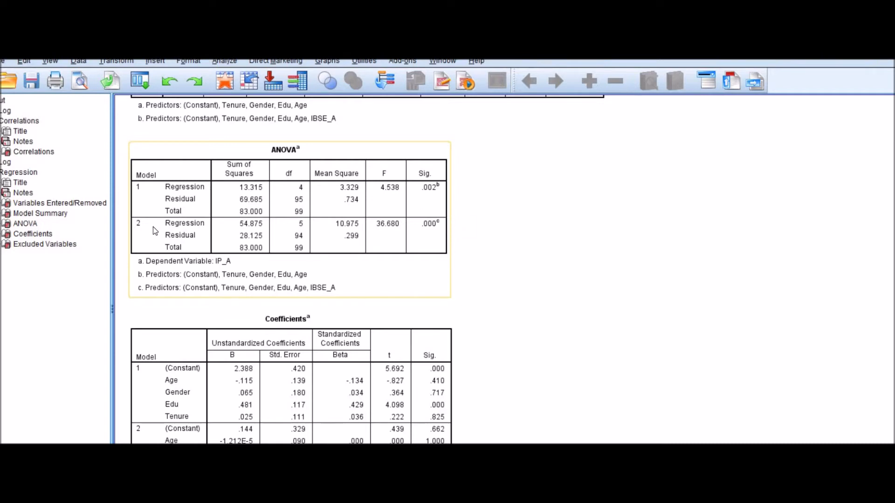
click(633, 321)
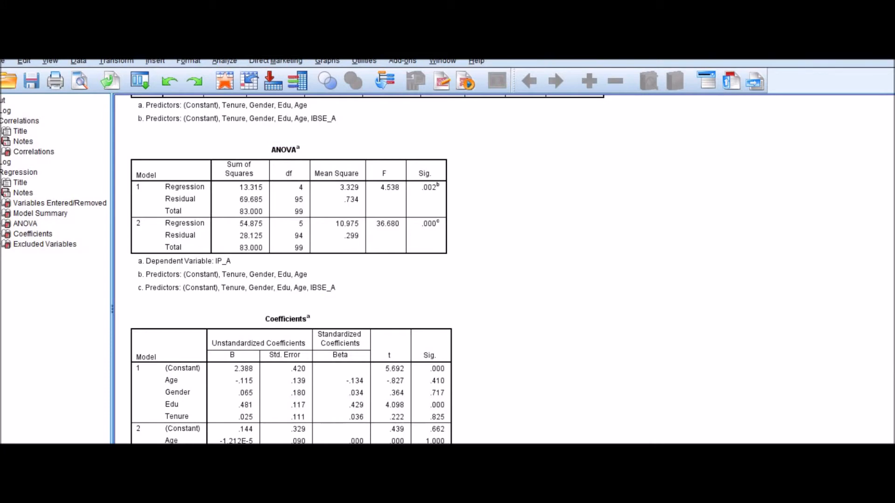
- Examine the Coefficients table for the predictors of IP_A in both models, including IBSE_A
scroll(363, 269, down, 1)
scroll(182, 302, down, 1)
scroll(181, 302, up, 1)
click(182, 302)
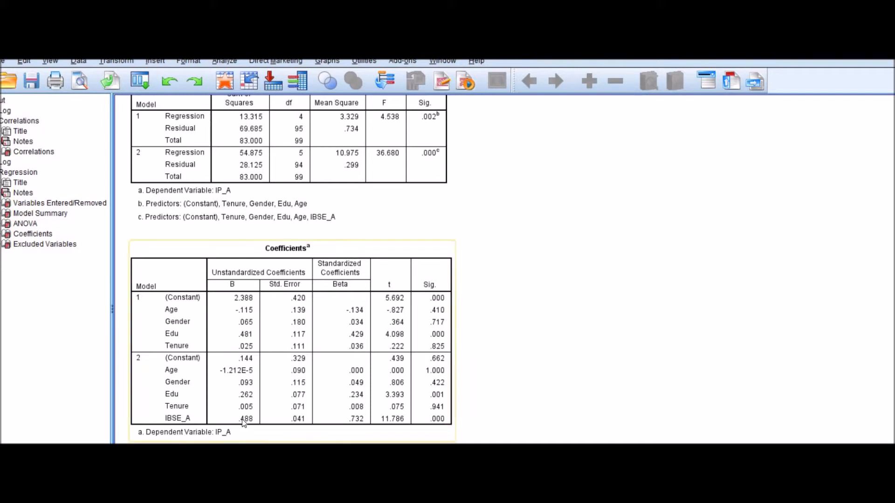
click(682, 411)
scroll(292, 269, up, 1)
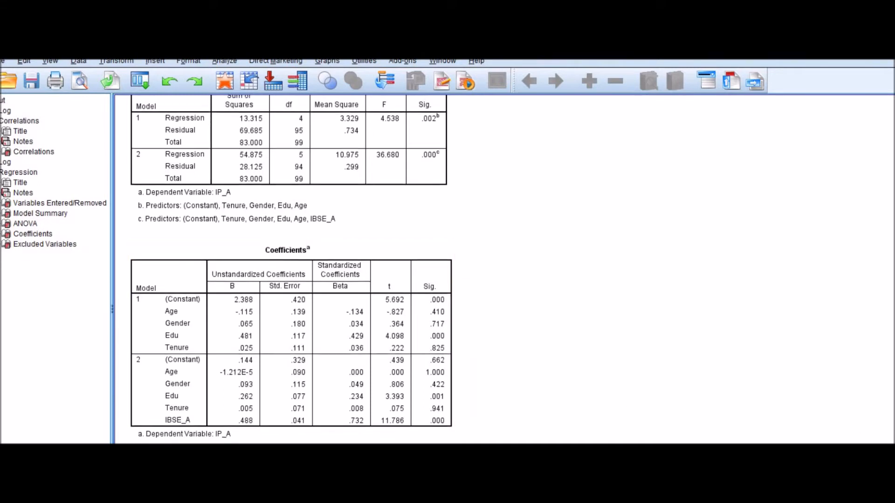
- Switch from the SPSS regression output to the Word document and locate the Table 1 regression results template
scroll(292, 268, up, 10)
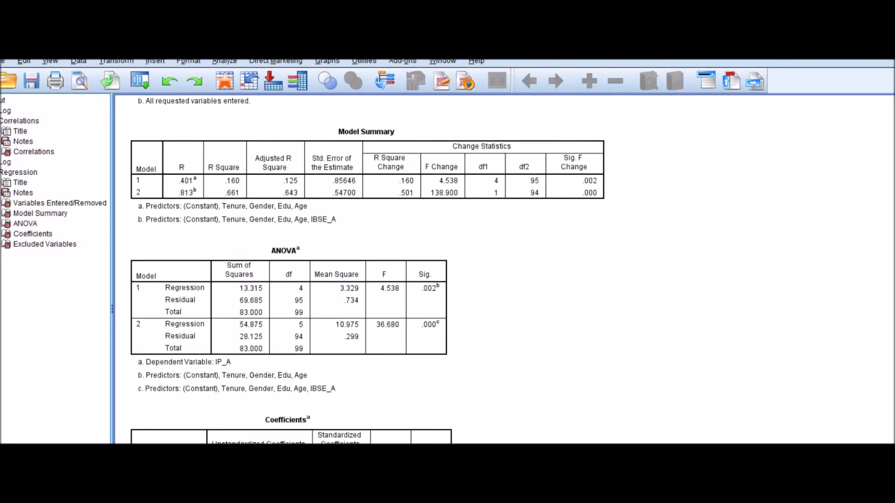
scroll(362, 269, down, 1)
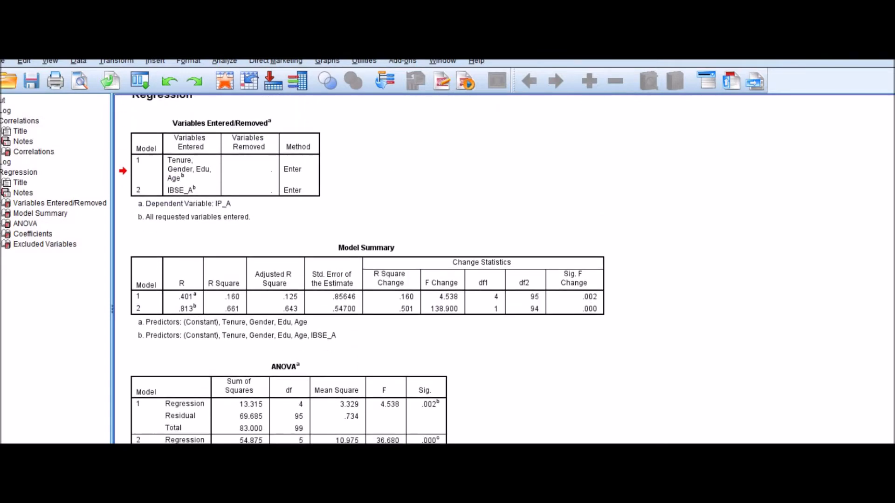
scroll(362, 269, down, 1)
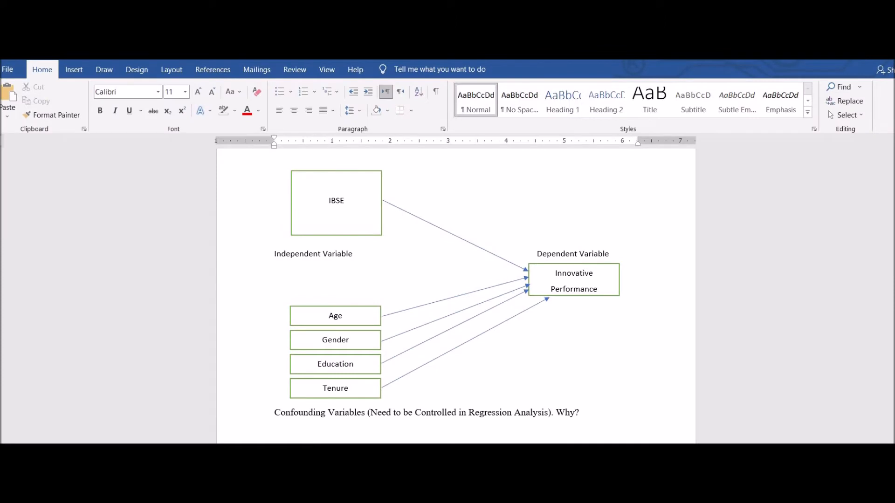
scroll(456, 294, down, 15)
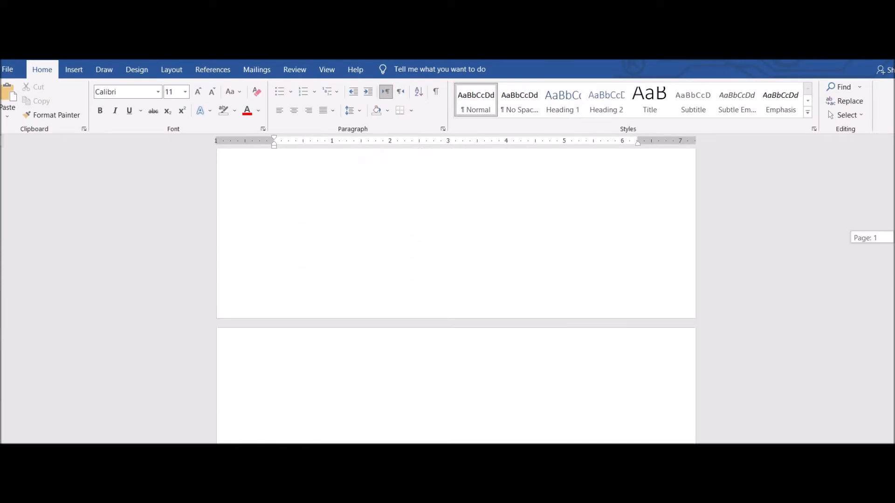
scroll(455, 294, down, 7)
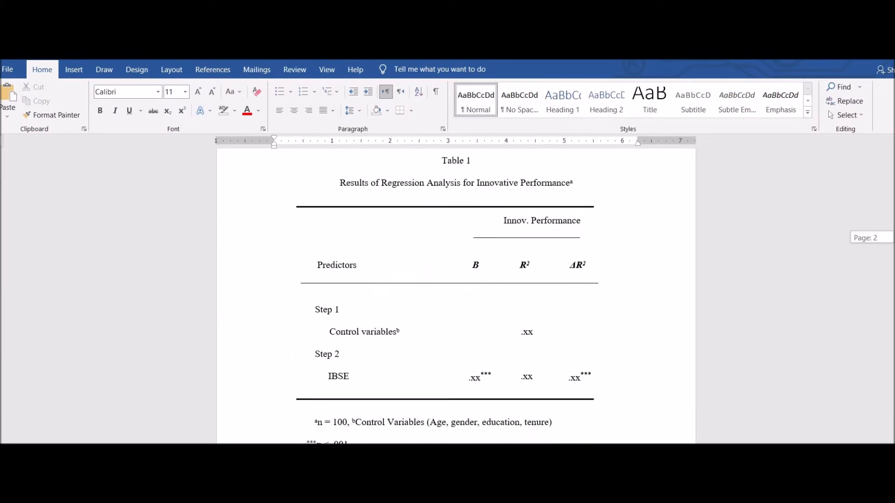
scroll(456, 293, down, 1)
scroll(456, 293, up, 1)
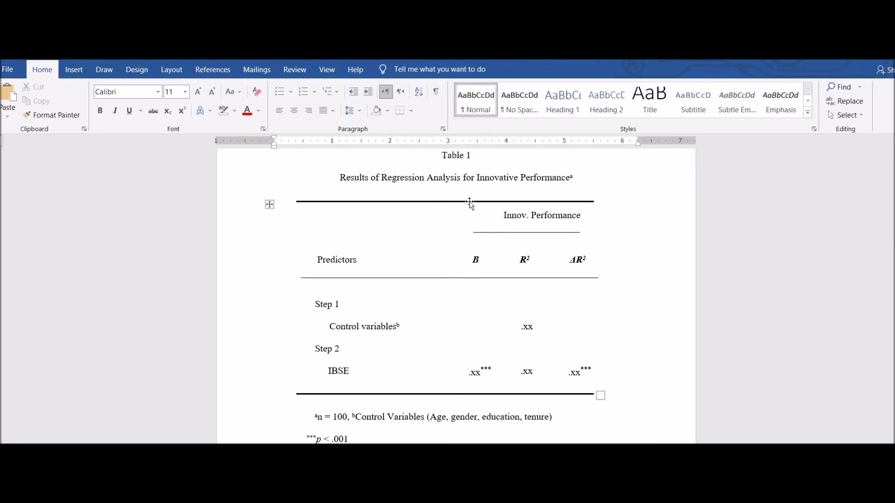
- Examine the Table 1 number, its title and the sample size footnote that the title's superscript refers to
double_click(359, 180)
click(443, 158)
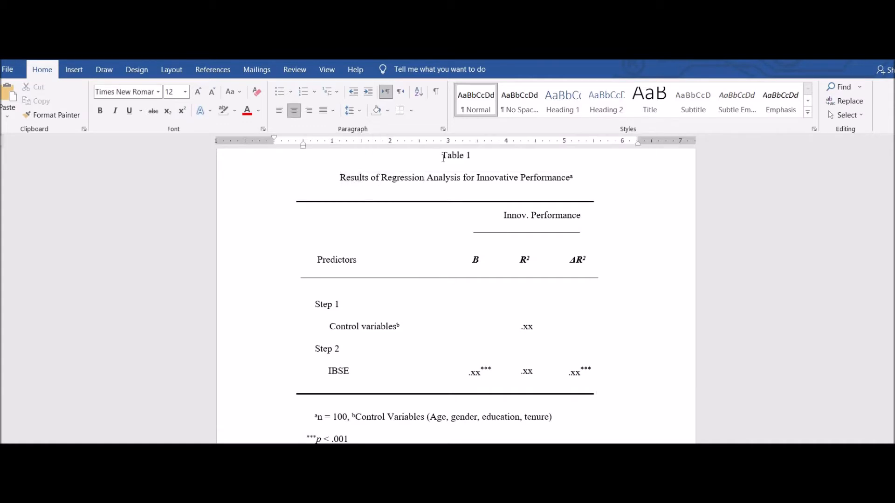
double_click(444, 157)
drag(382, 179, 569, 178)
click(572, 178)
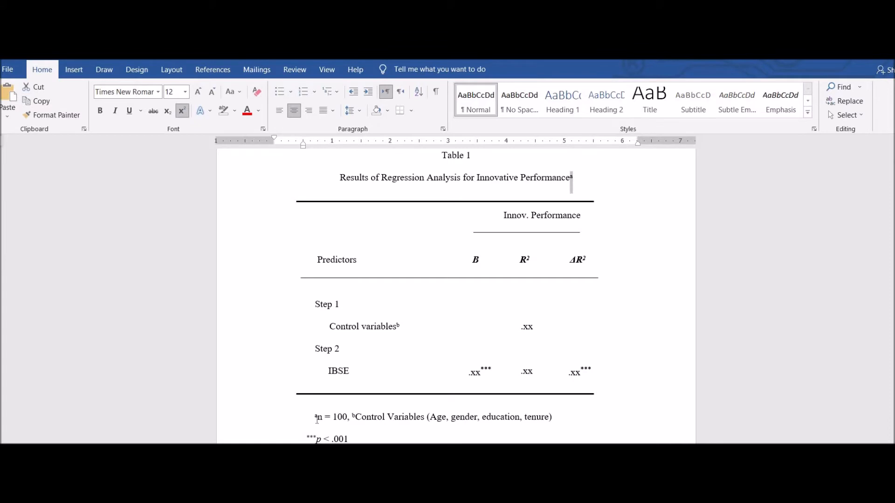
click(317, 419)
drag(333, 418, 348, 418)
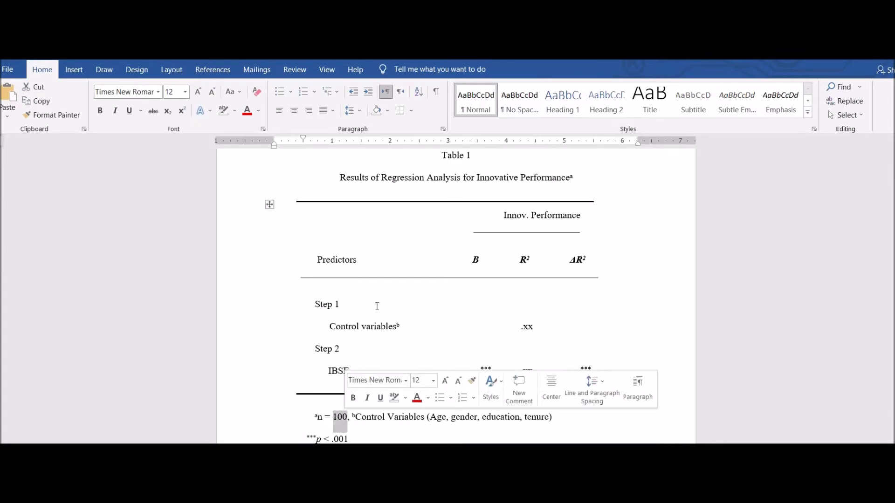
click(355, 421)
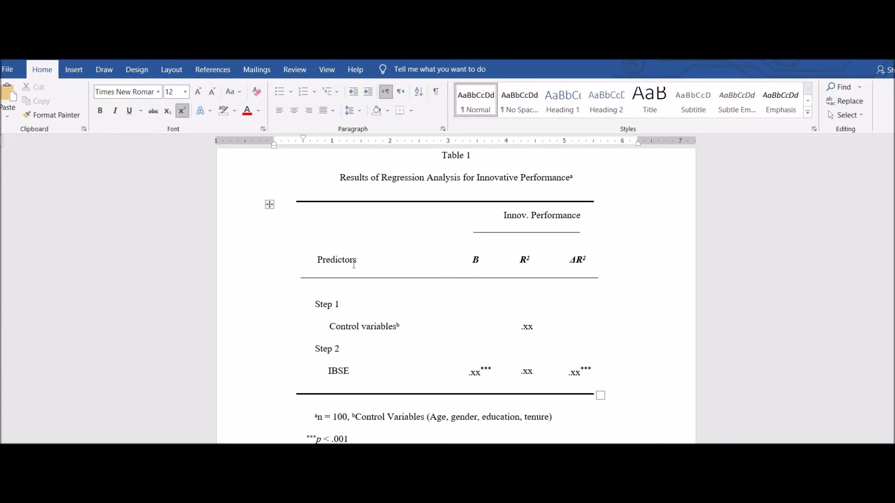
- Examine the table's dependent variable heading, Step 1 and Step 2 predictors, control variables footnote and the B, R² and ΔR² columns
drag(513, 218, 574, 219)
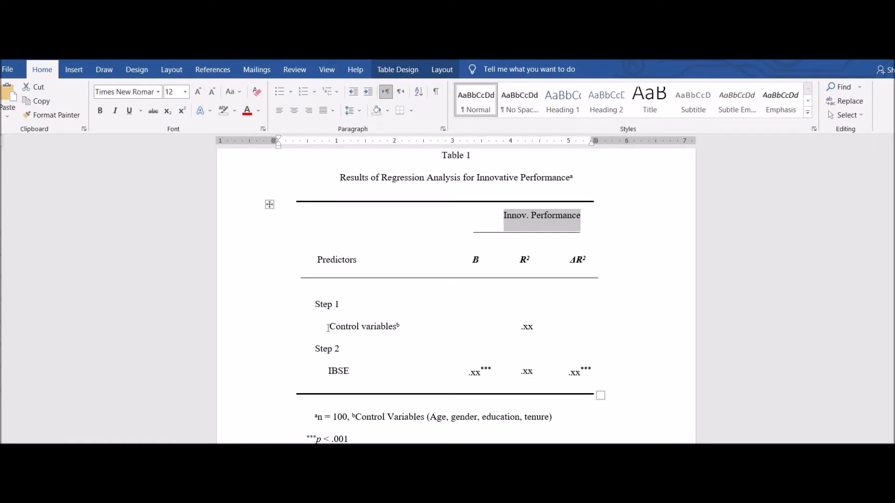
triple_click(380, 325)
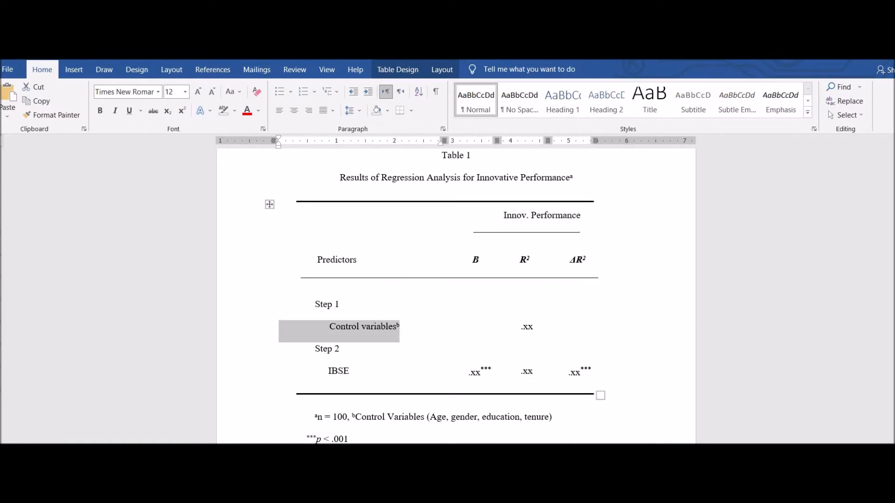
click(352, 438)
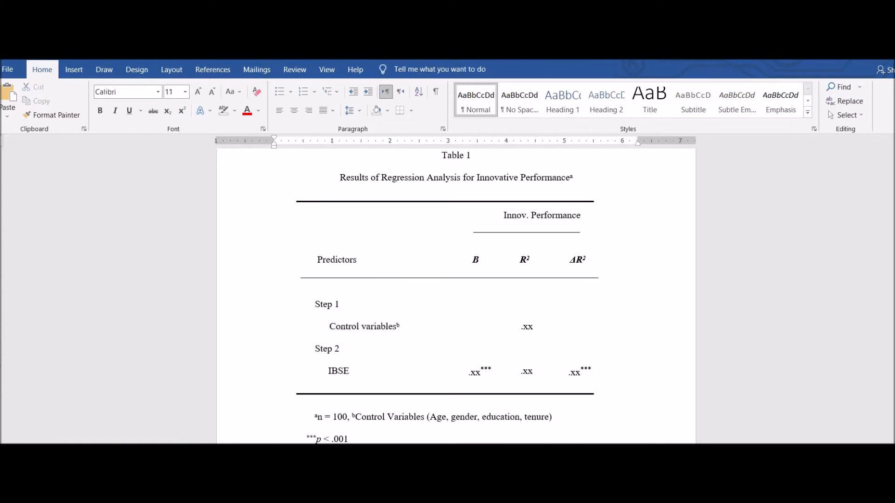
triple_click(326, 372)
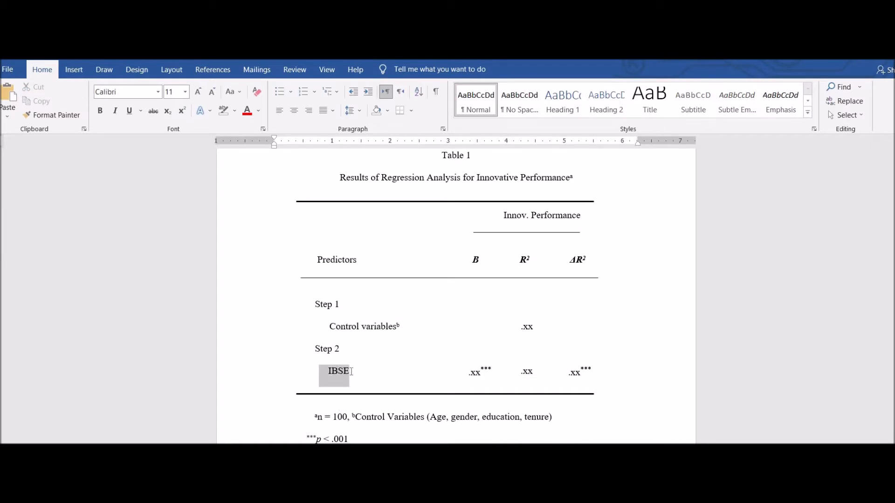
click(441, 416)
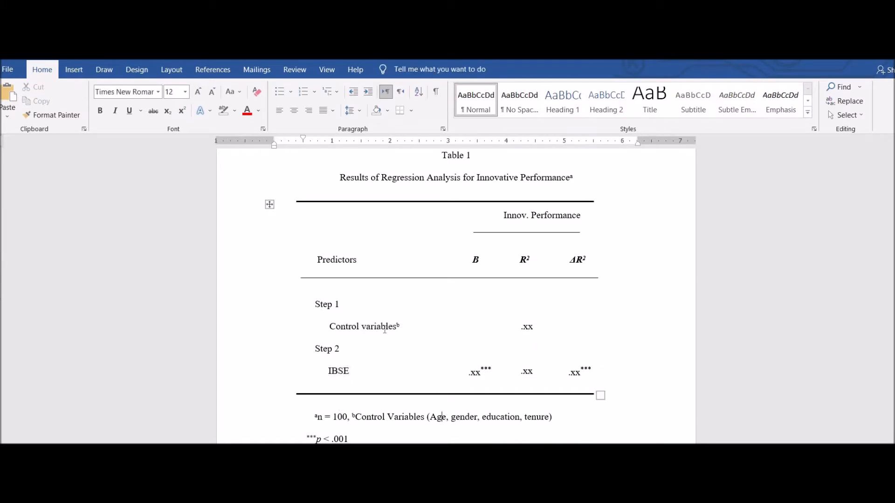
drag(396, 327, 401, 325)
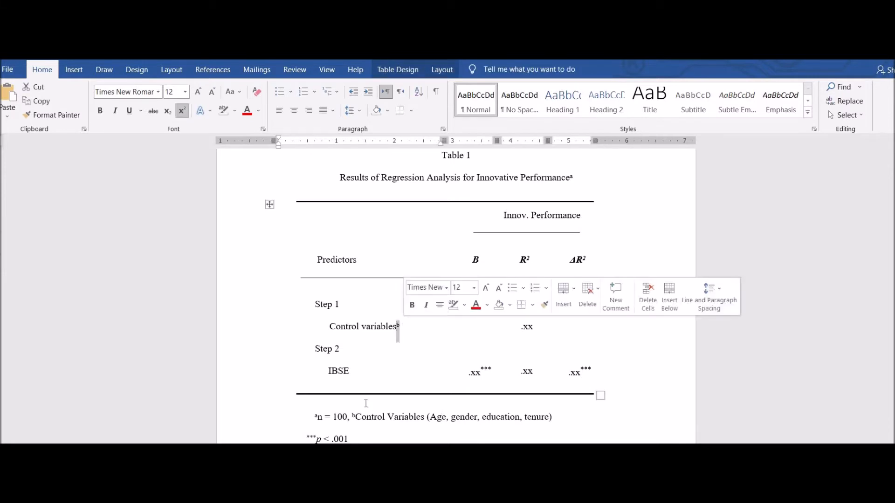
drag(356, 414, 552, 417)
click(552, 416)
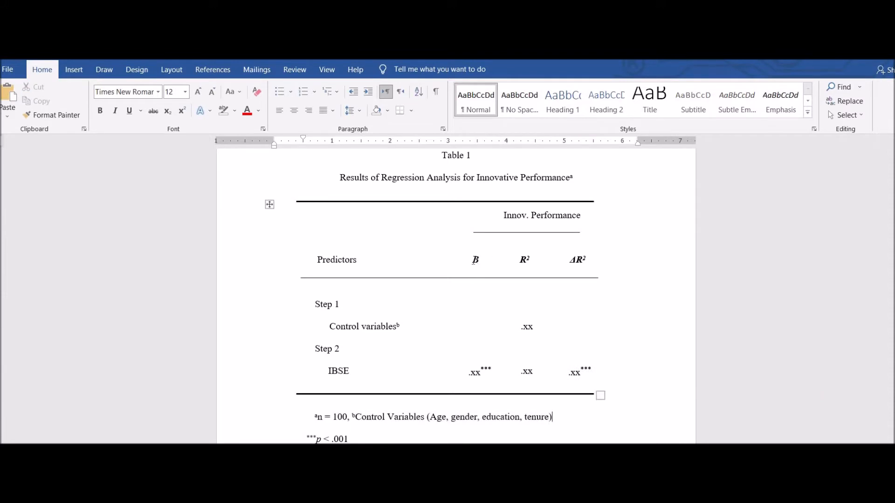
drag(473, 261, 573, 261)
click(576, 285)
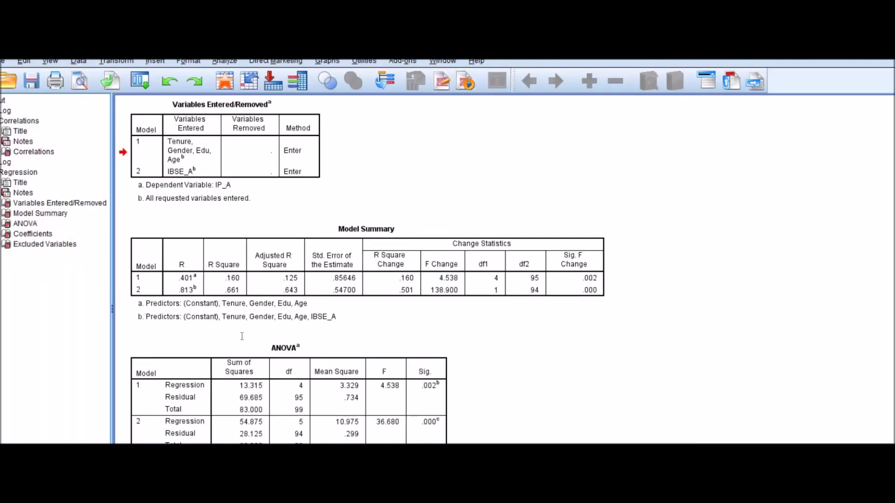
- Check the Model Summary in SPSS and replace the Step 1 control variables' R² placeholder in the Word table with .16
click(212, 316)
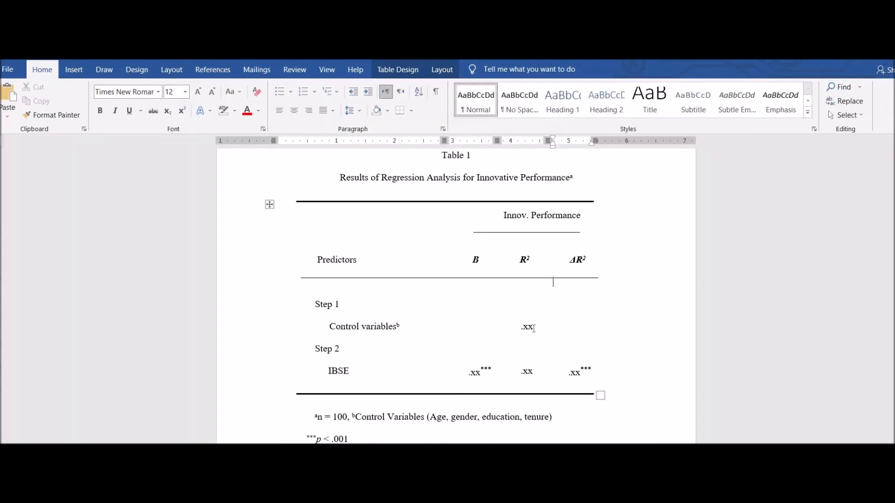
click(533, 328)
key(BackSpace)
key(BackSpace)
text(16)
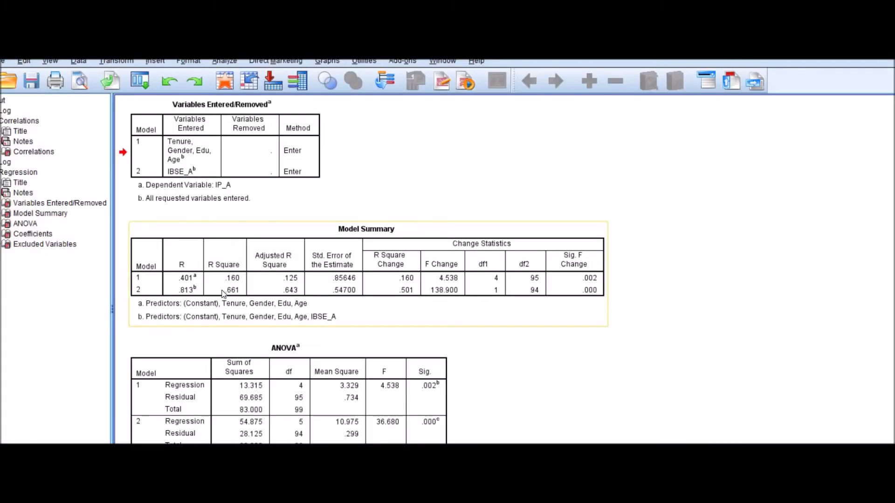
- Replace the R² placeholder in the Step 2 IBSE row with .66
click(535, 373)
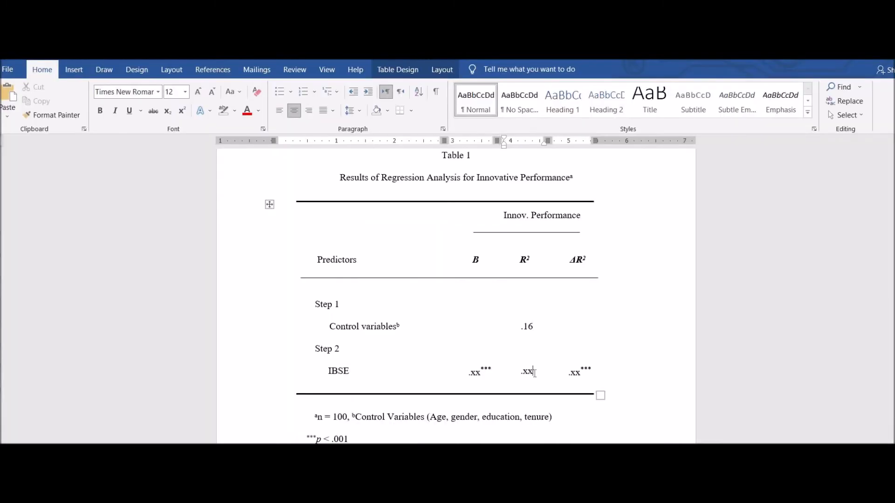
key(BackSpace)
key(BackSpace)
text(66)
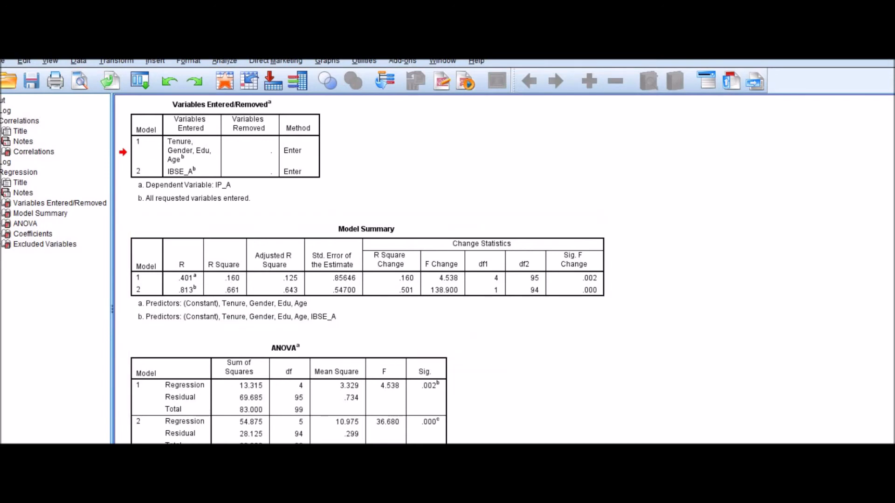
- Replace the IBSE row's ΔR² placeholder in the Word table with .50, checking it against the SPSS Model Summary
key(alt+Tab)
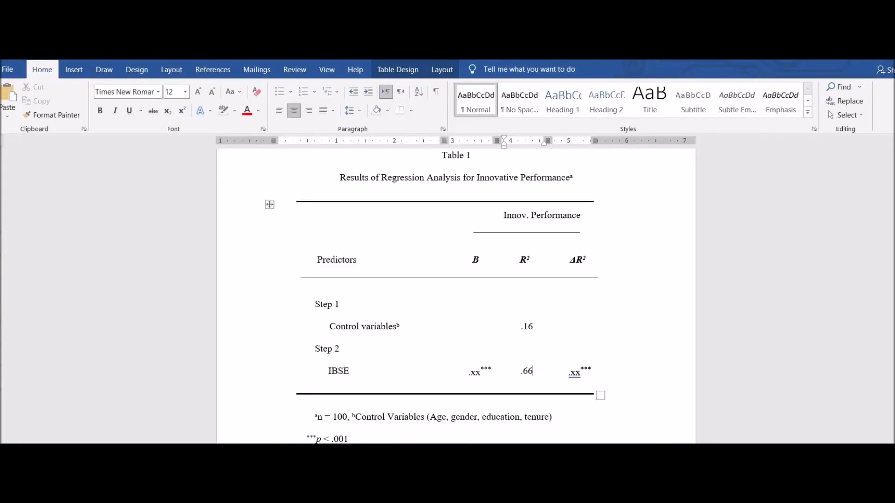
click(581, 376)
key(BackSpace)
key(BackSpace)
text(50)
key(alt+Tab)
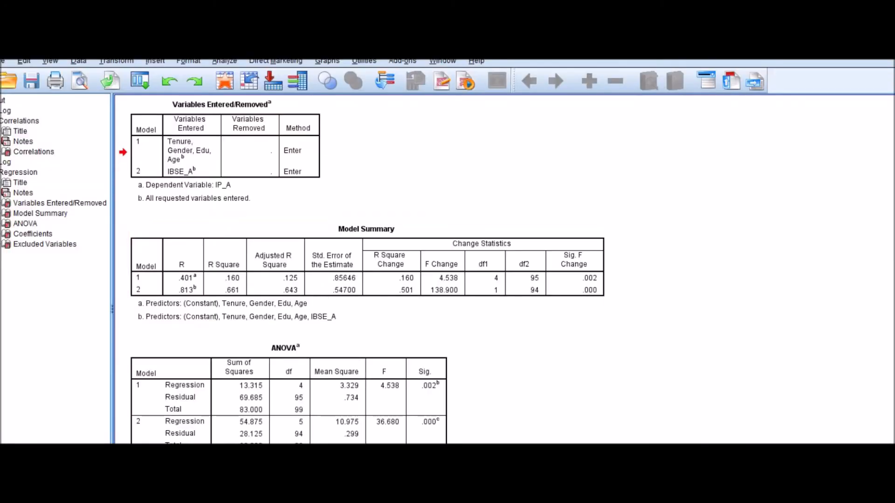
key(alt+Tab)
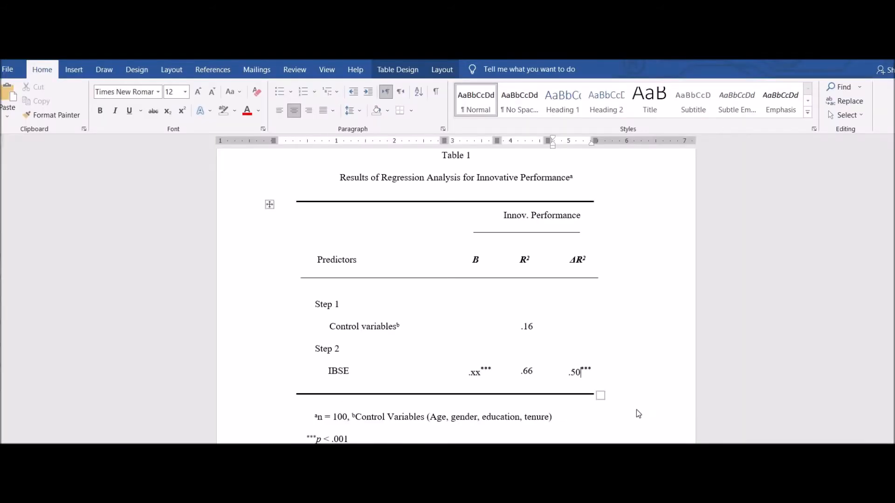
- Examine the significance asterisks on the IBSE ΔR² value and the matching p-value note below the table
mouse_move(585, 373)
mouse_down()
mouse_move(593, 374)
mouse_move(584, 373)
mouse_up()
click(591, 372)
click(585, 372)
drag(592, 371, 580, 373)
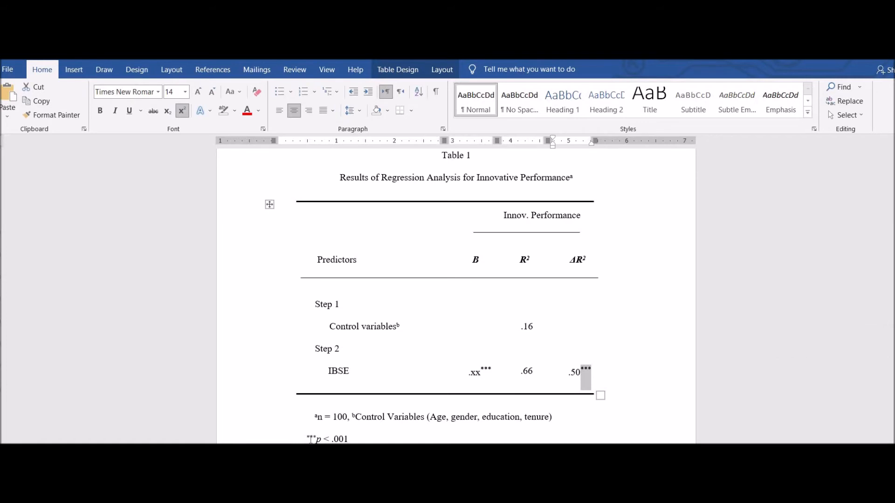
drag(307, 439, 346, 439)
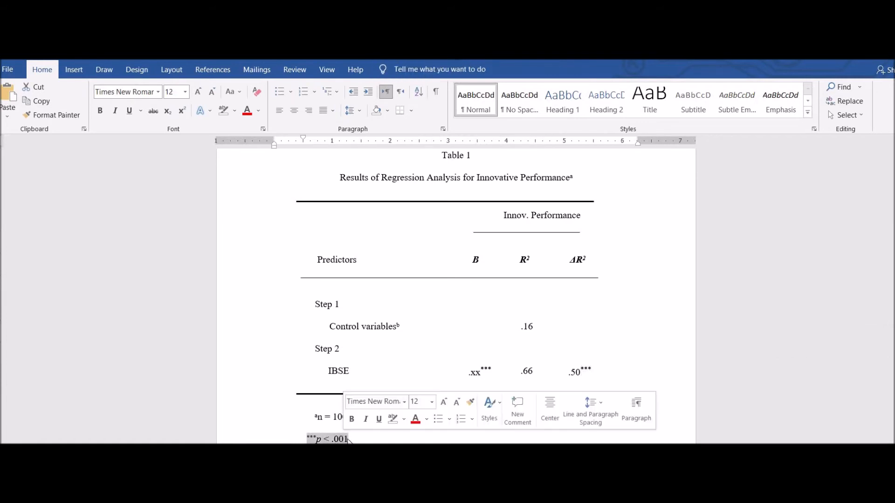
click(394, 369)
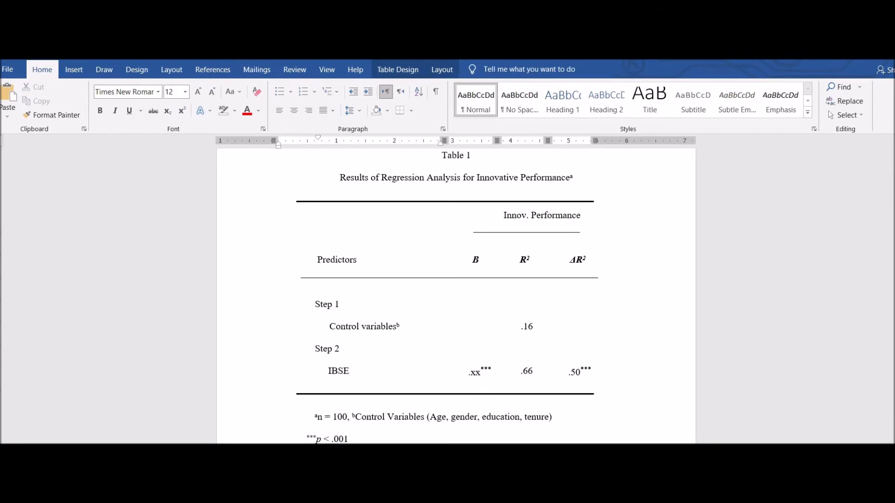
- Look up the IBSE_A unstandardized coefficient in the SPSS Coefficients table and enter .48 as the IBSE B value in the Word table
key(alt+Tab)
scroll(289, 270, down, 5)
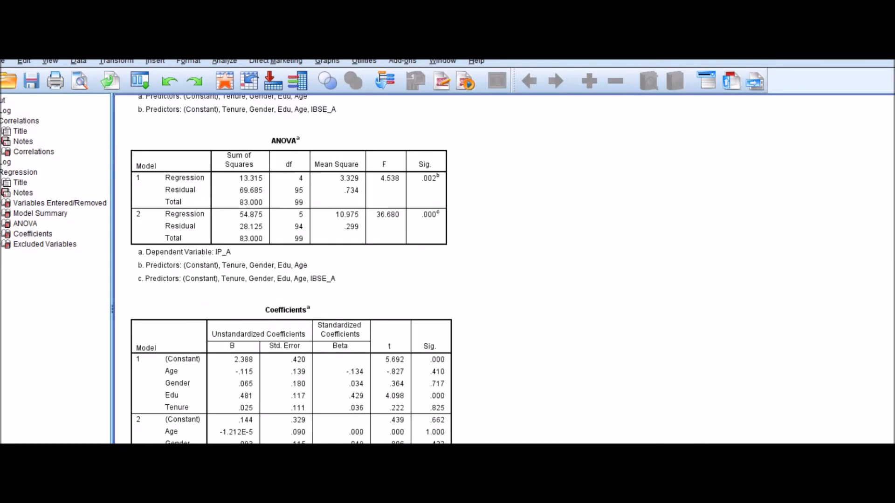
scroll(289, 270, down, 3)
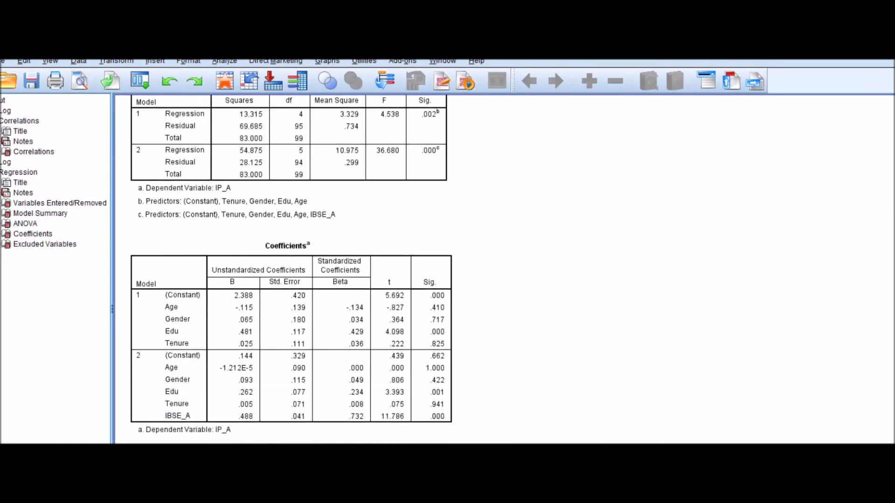
scroll(288, 270, up, 2)
scroll(289, 271, down, 2)
scroll(288, 271, up, 3)
scroll(289, 270, down, 3)
scroll(289, 270, up, 2)
scroll(289, 271, down, 3)
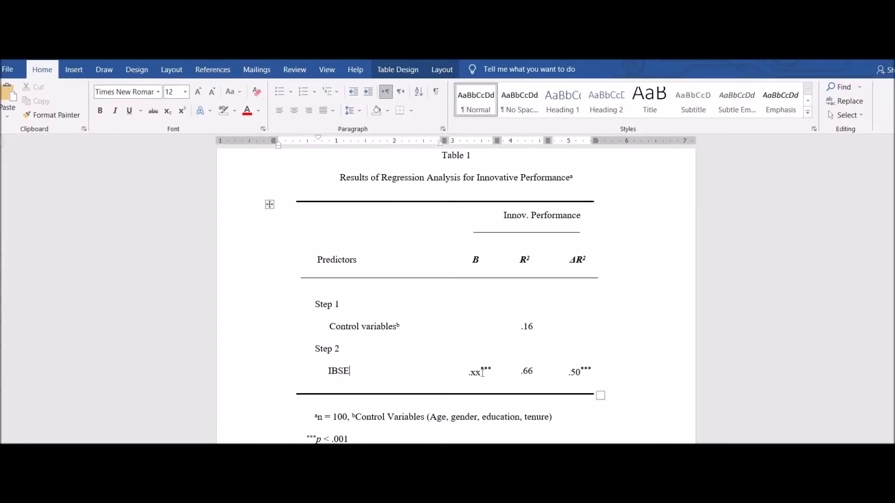
click(482, 373)
key(BackSpace)
key(BackSpace)
text(48)
- Examine the asterisks on the IBSE B value together with the p-value note under the table
key(shift+End)
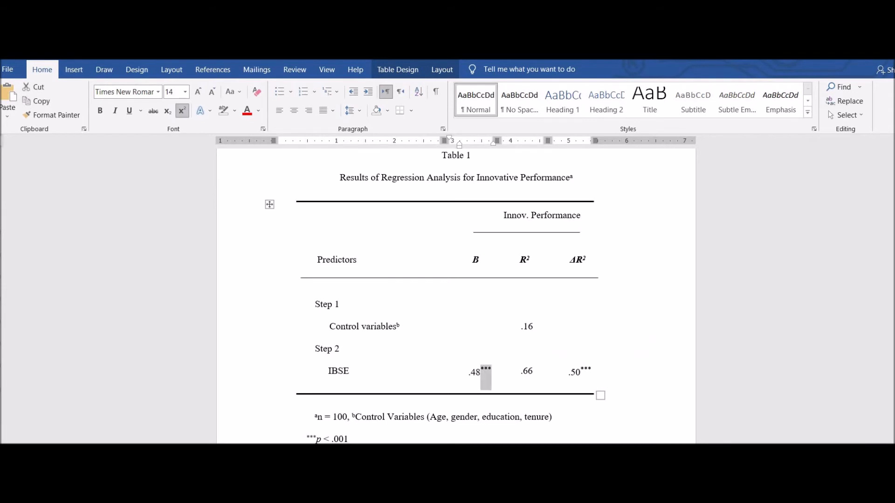
drag(310, 438, 349, 438)
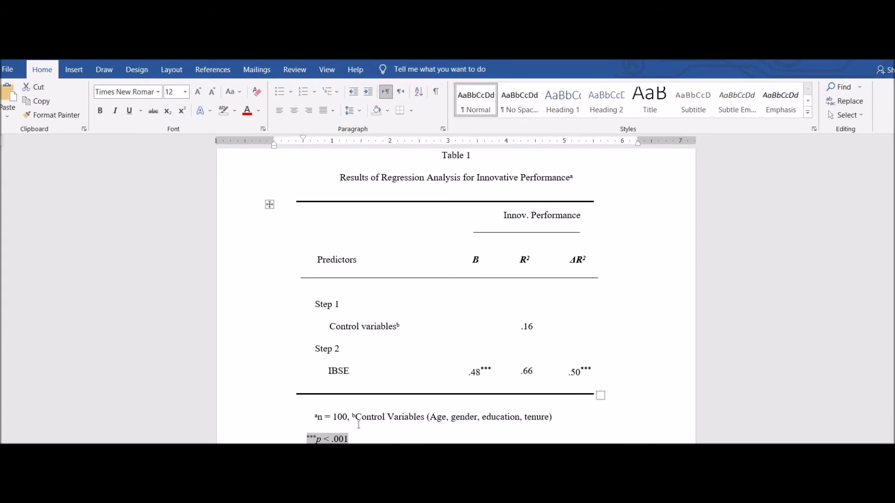
click(349, 438)
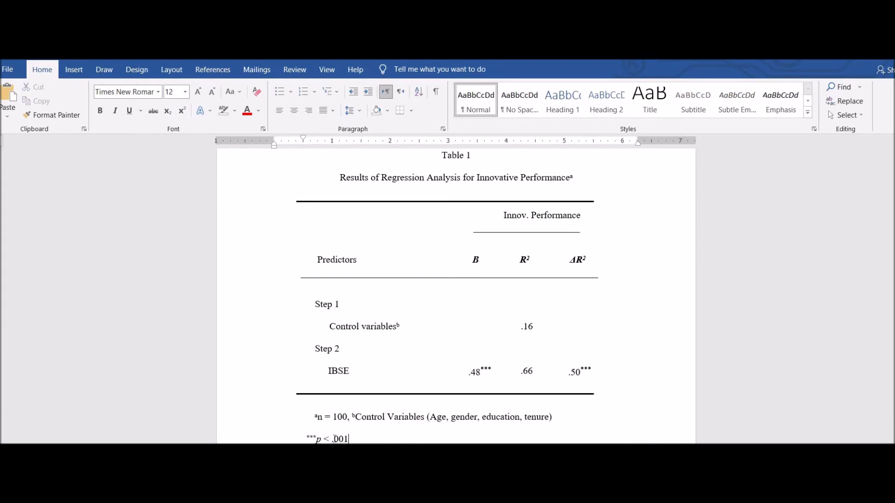
drag(307, 439, 348, 439)
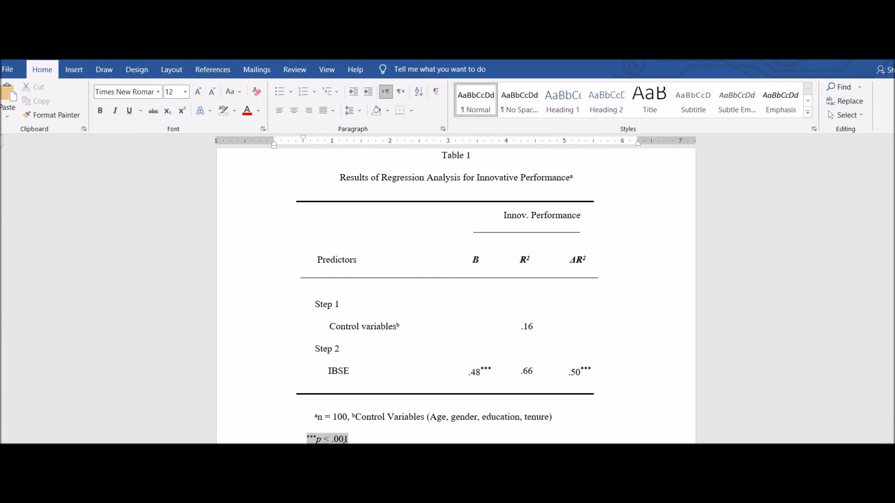
click(355, 458)
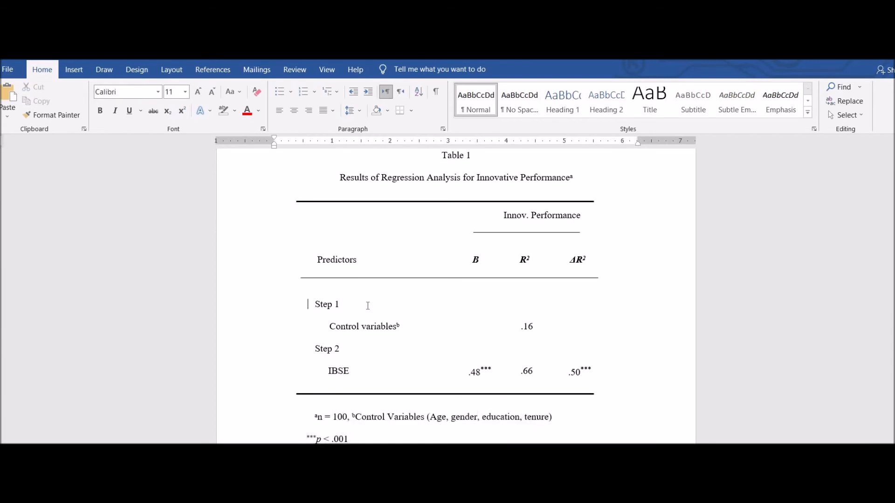
- Review the completed table's Step 1 control variables R² and the Step 2 IBSE results
drag(342, 305, 402, 324)
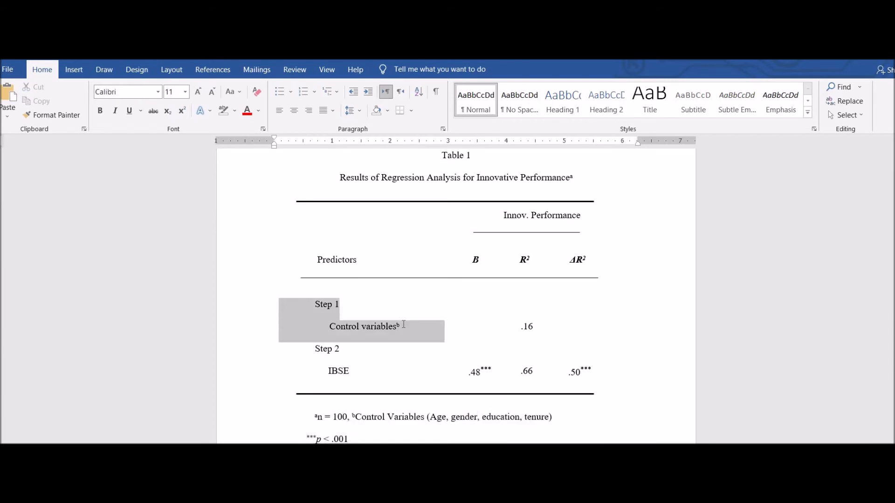
click(523, 328)
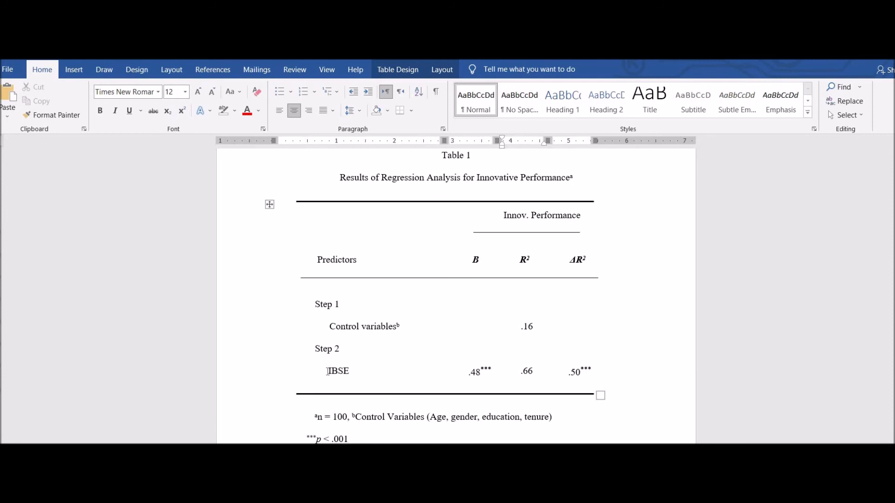
click(572, 373)
click(601, 465)
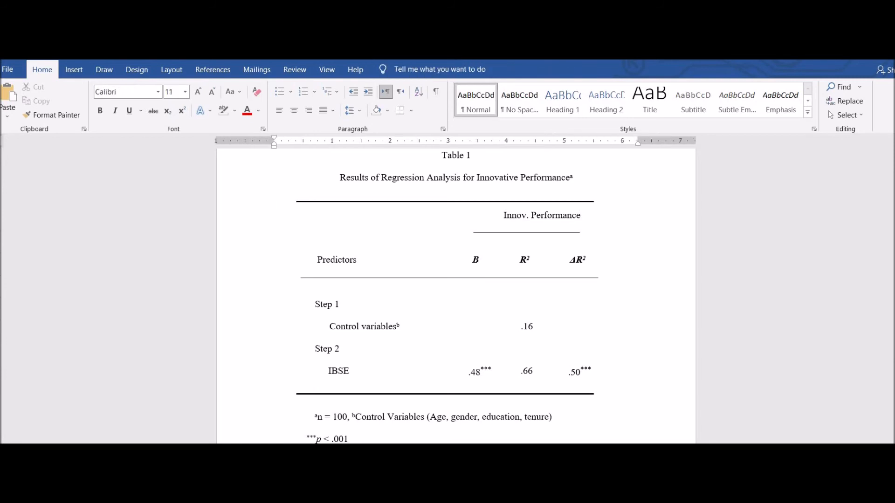